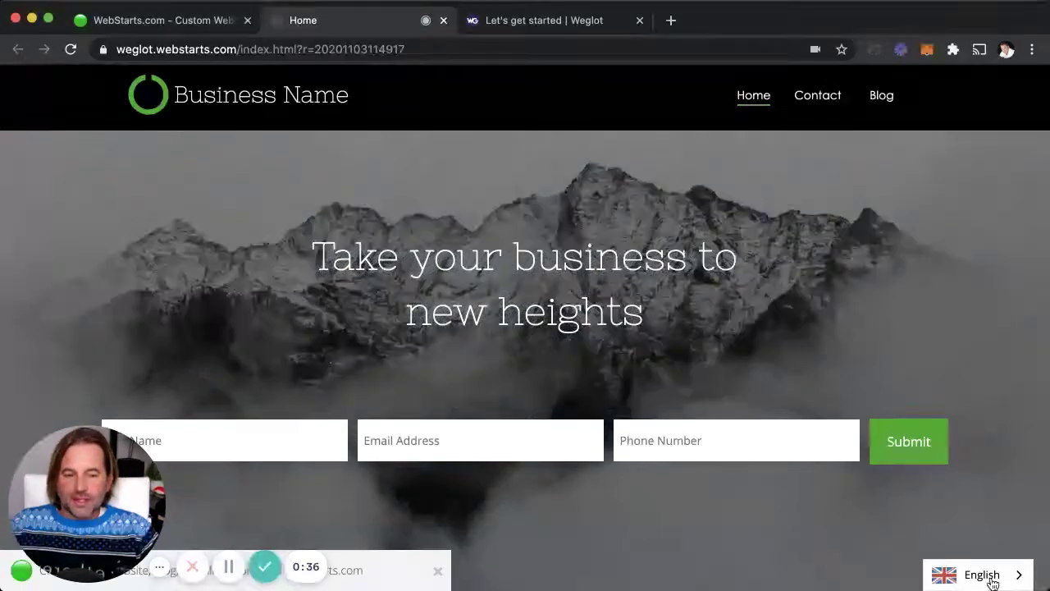
- Switch the live site to Español, then reopen the language switcher to show English
click(991, 580)
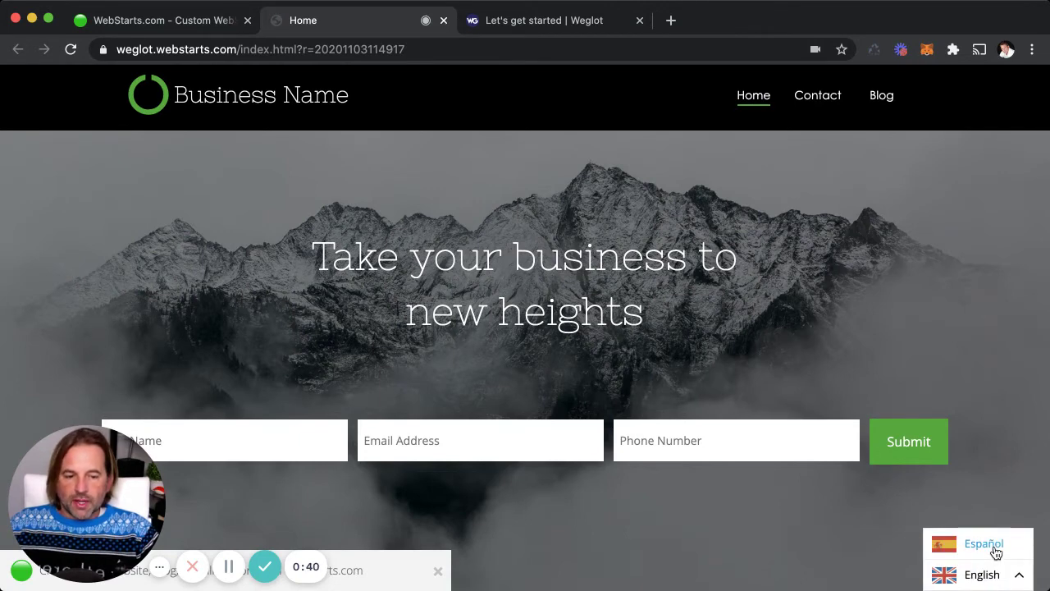
click(997, 552)
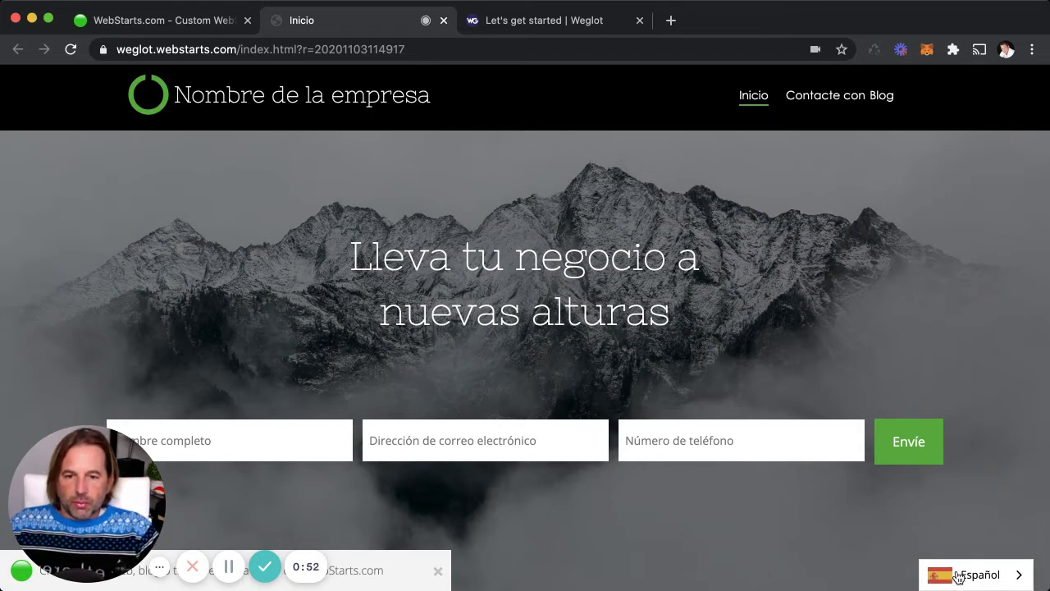
click(959, 577)
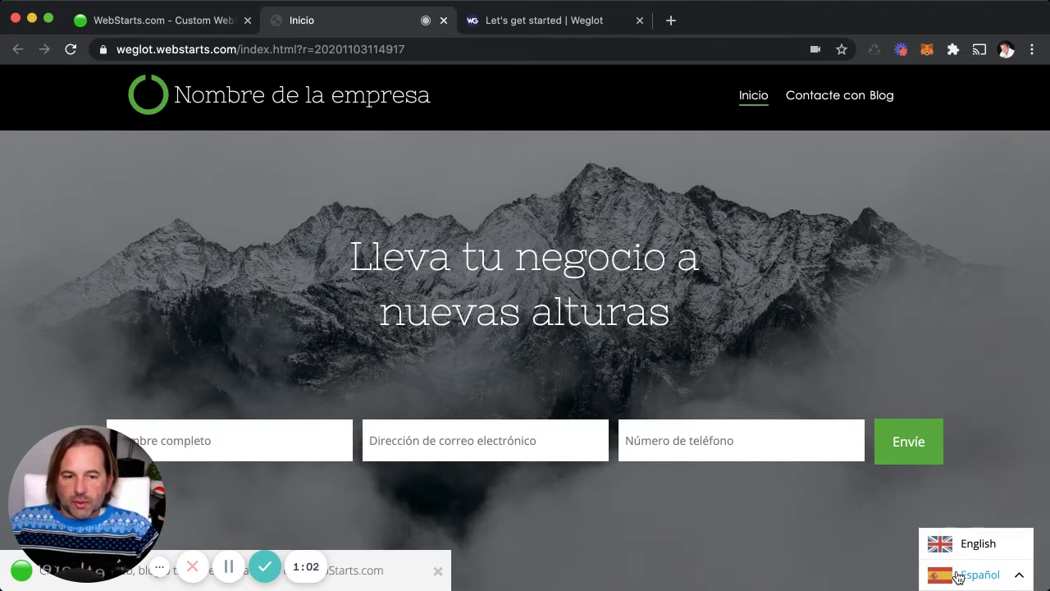
- Start creating a new free site and scroll through the template gallery
click(228, 566)
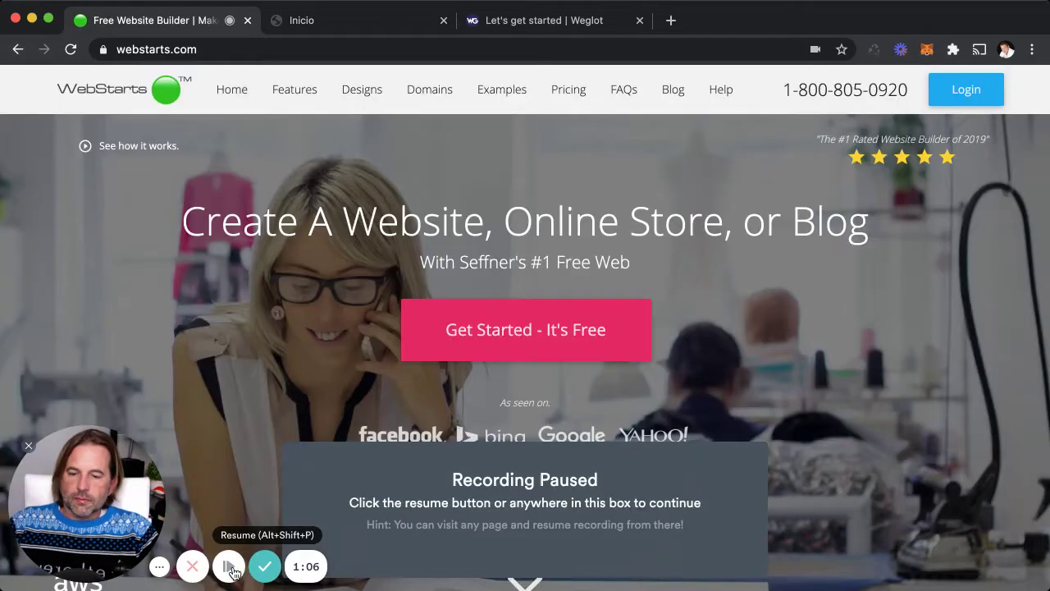
click(230, 567)
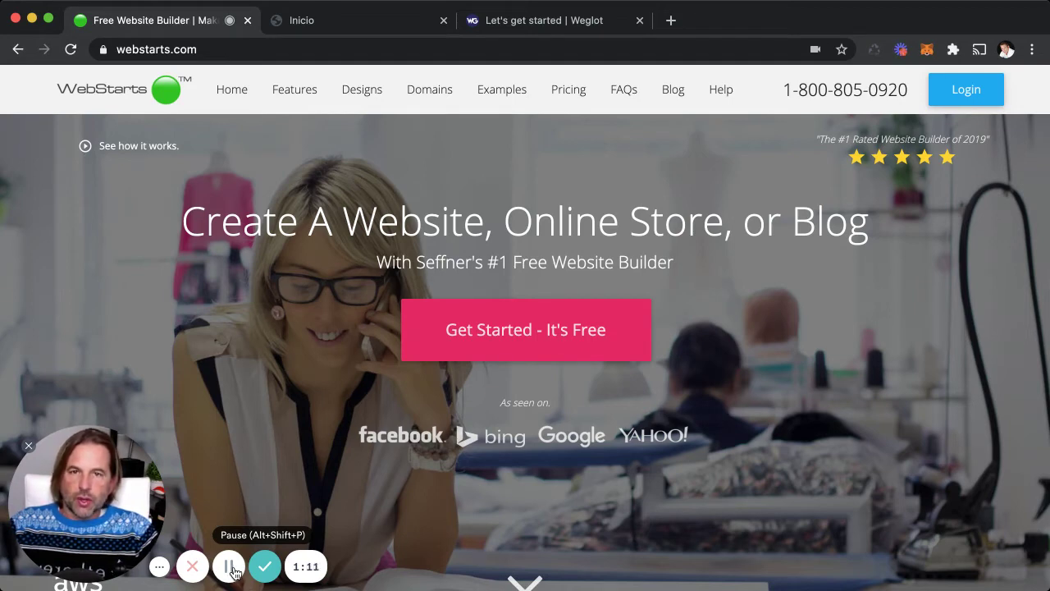
click(492, 350)
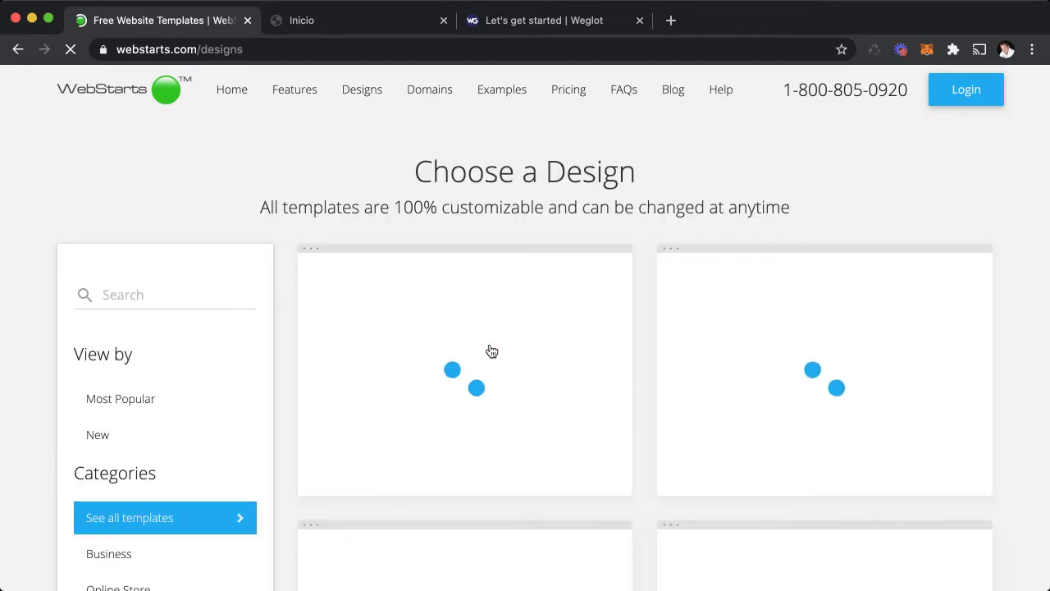
mouse_move(574, 386)
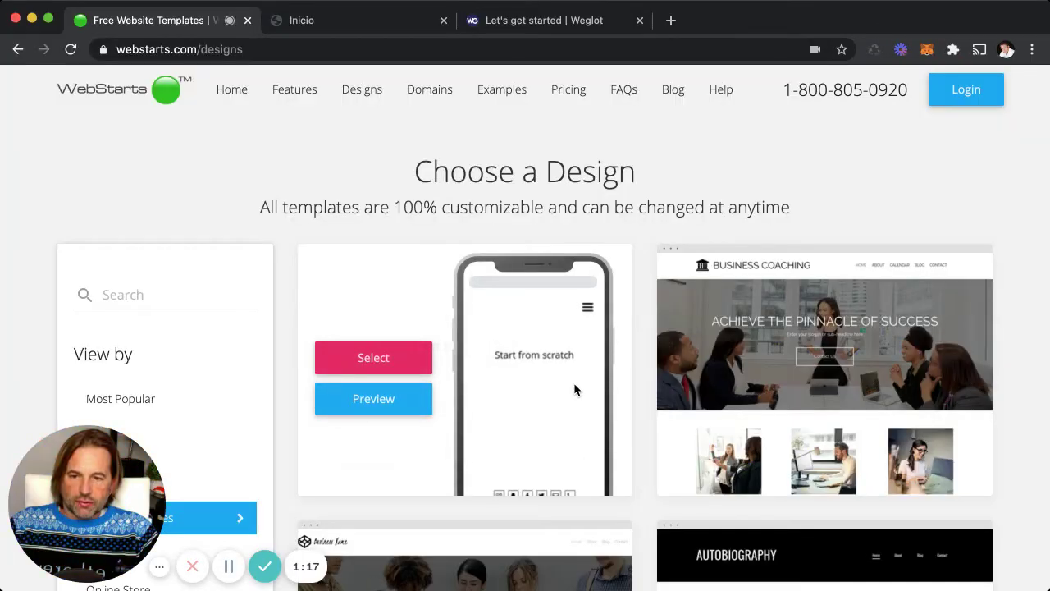
scroll(573, 383, down, 1)
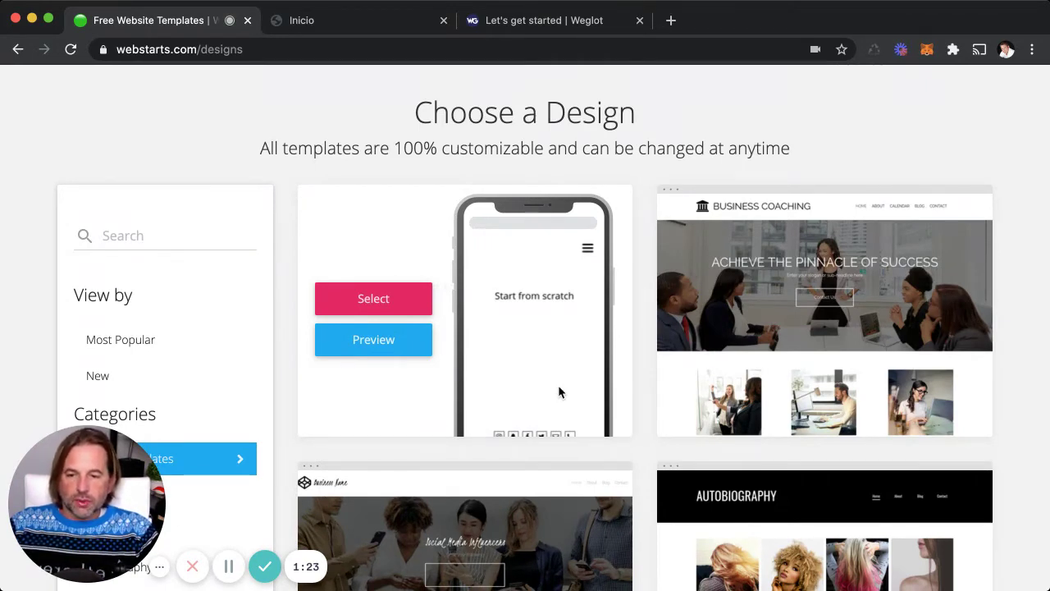
scroll(558, 386, down, 3)
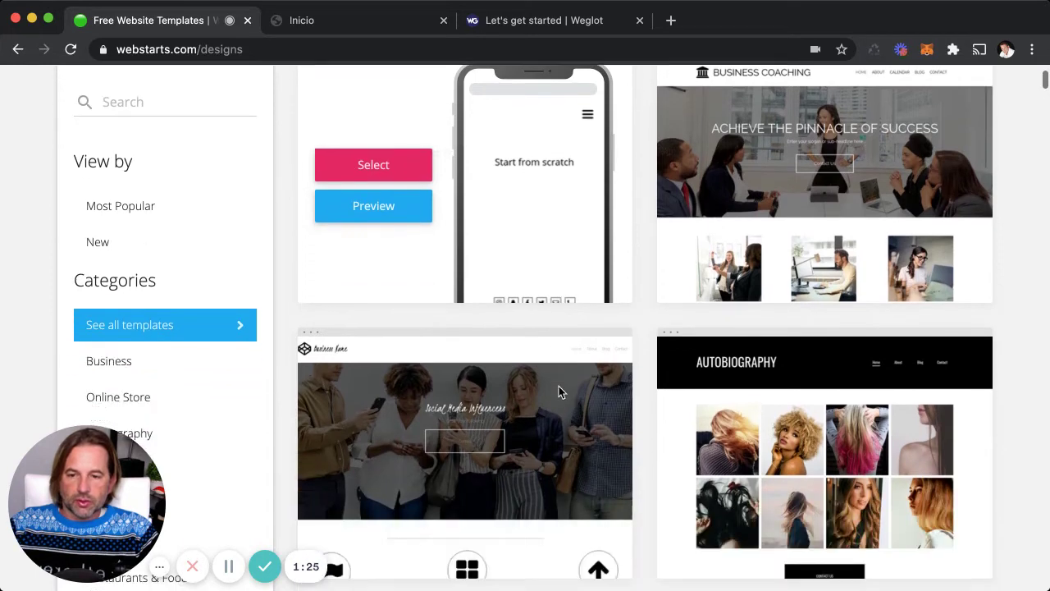
scroll(559, 386, down, 3)
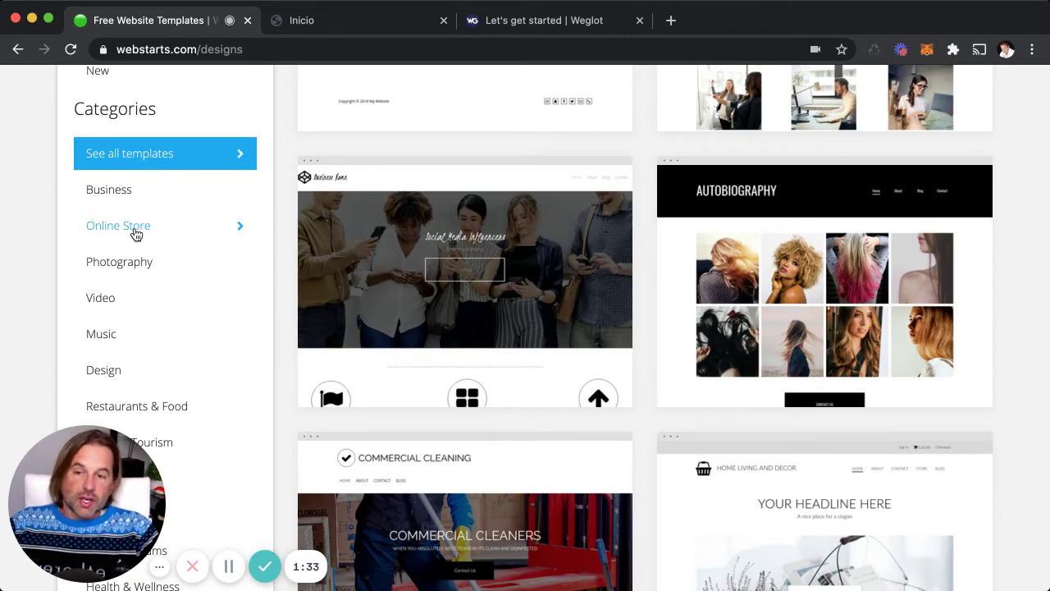
- Browse the Online Store, Blogs & Forums and Most Popular template categories
click(135, 234)
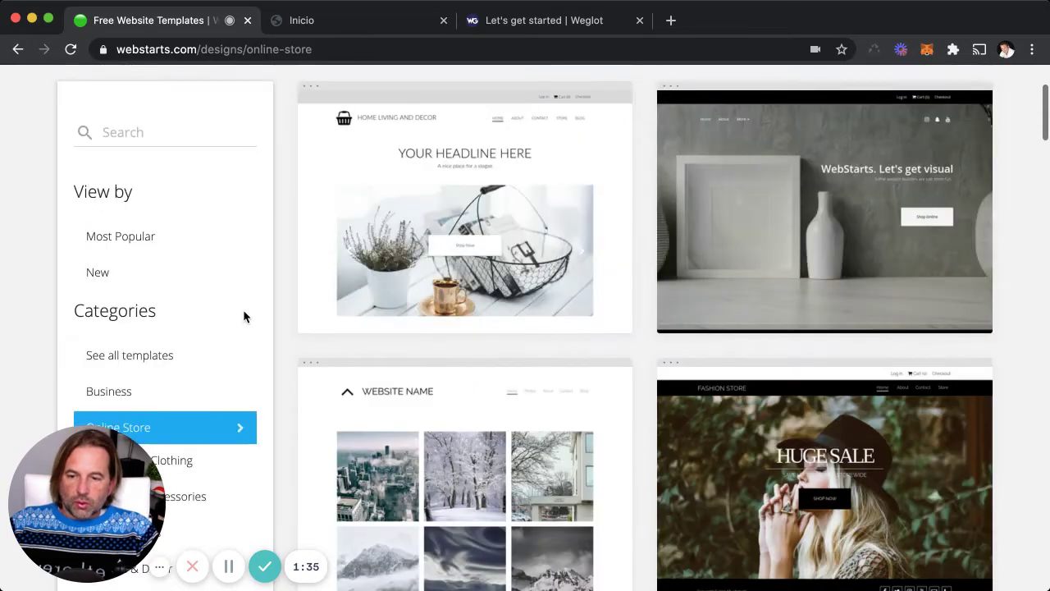
scroll(243, 314, down, 8)
scroll(244, 316, down, 5)
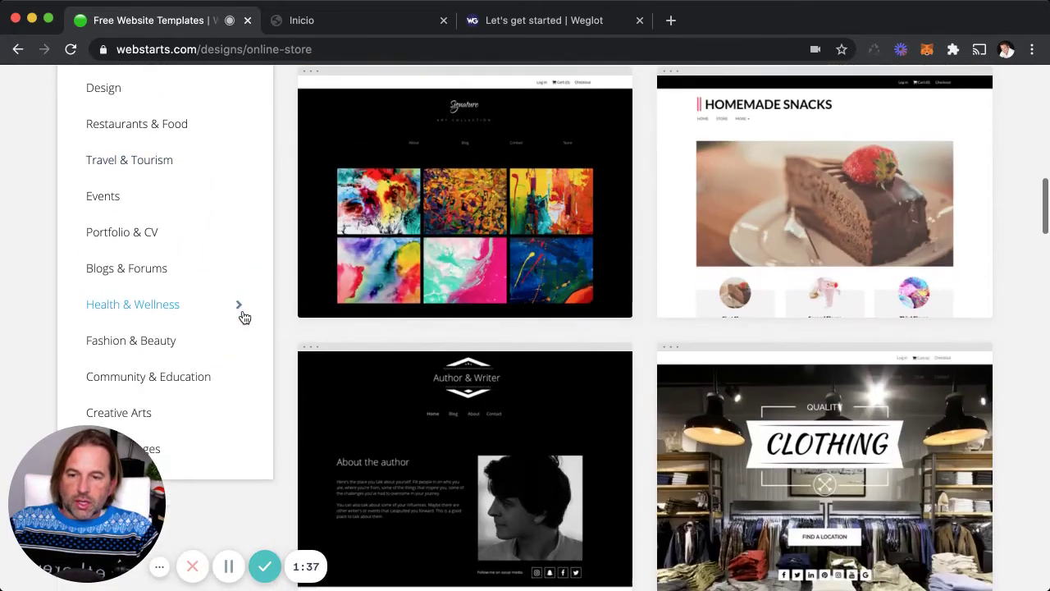
click(165, 270)
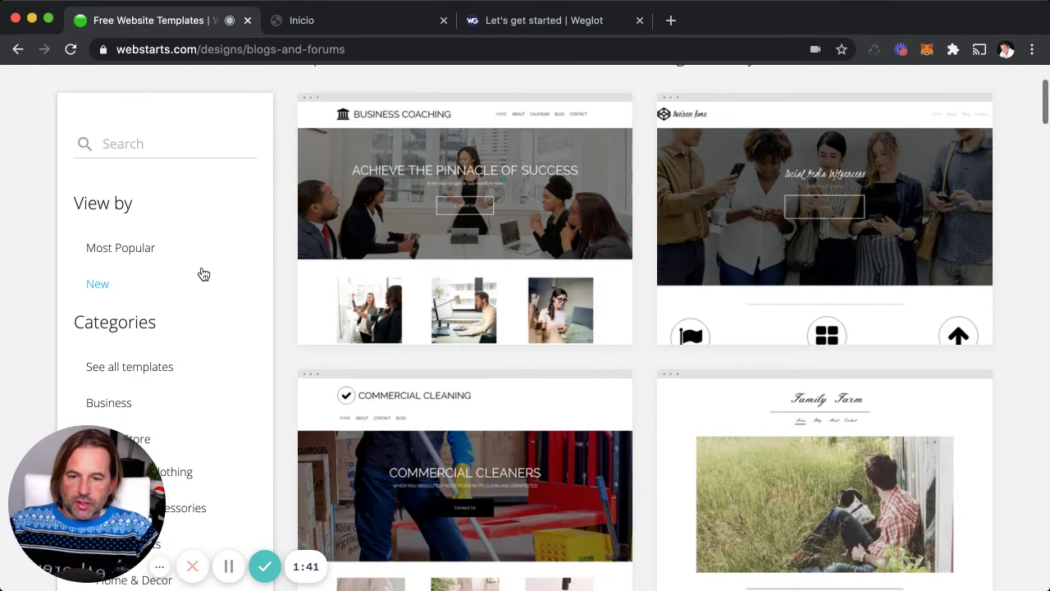
click(162, 248)
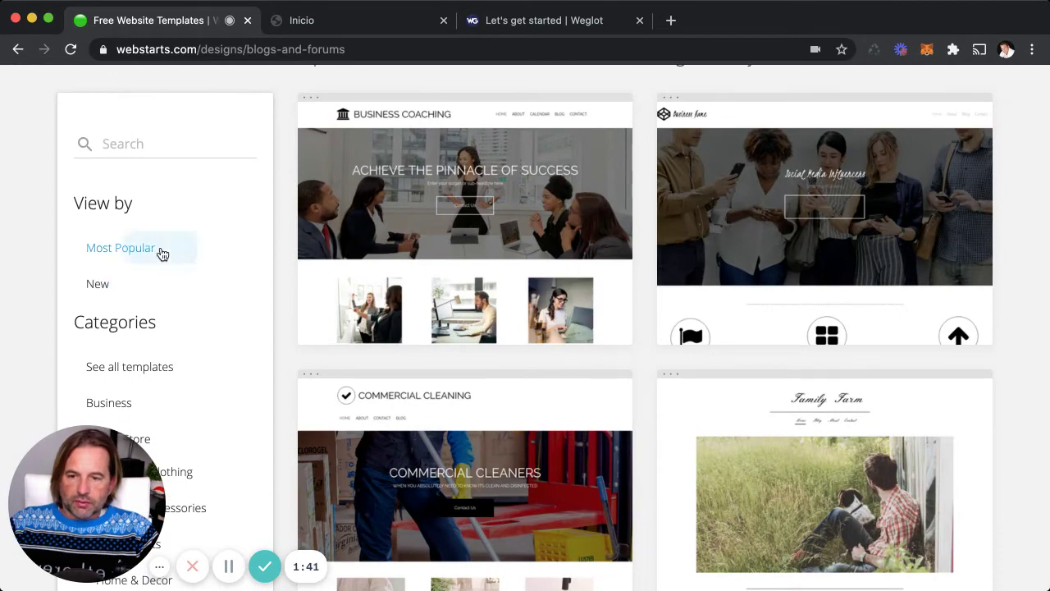
scroll(332, 280, down, 12)
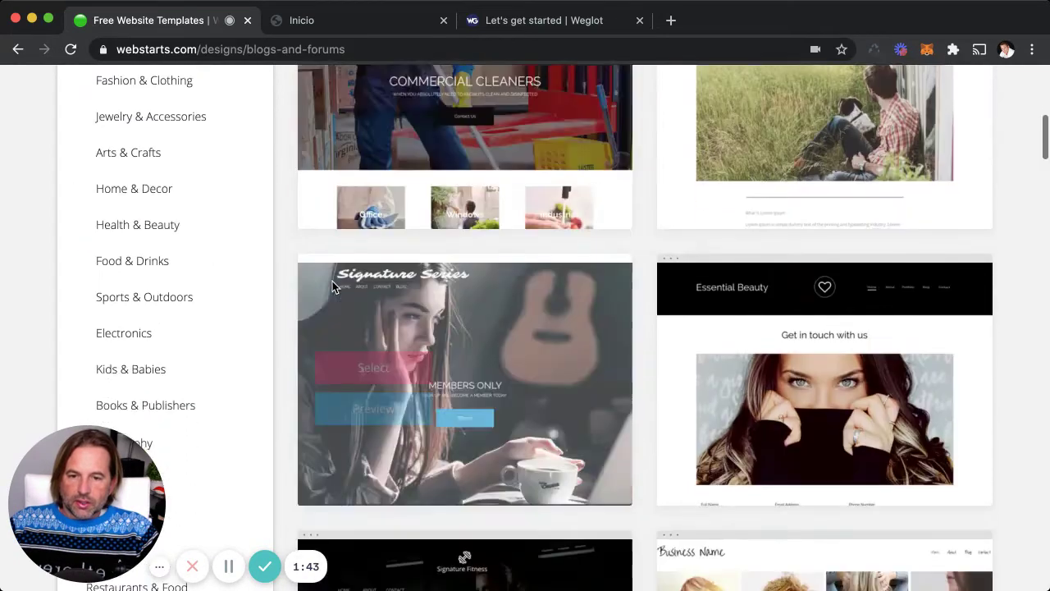
scroll(331, 280, up, 3)
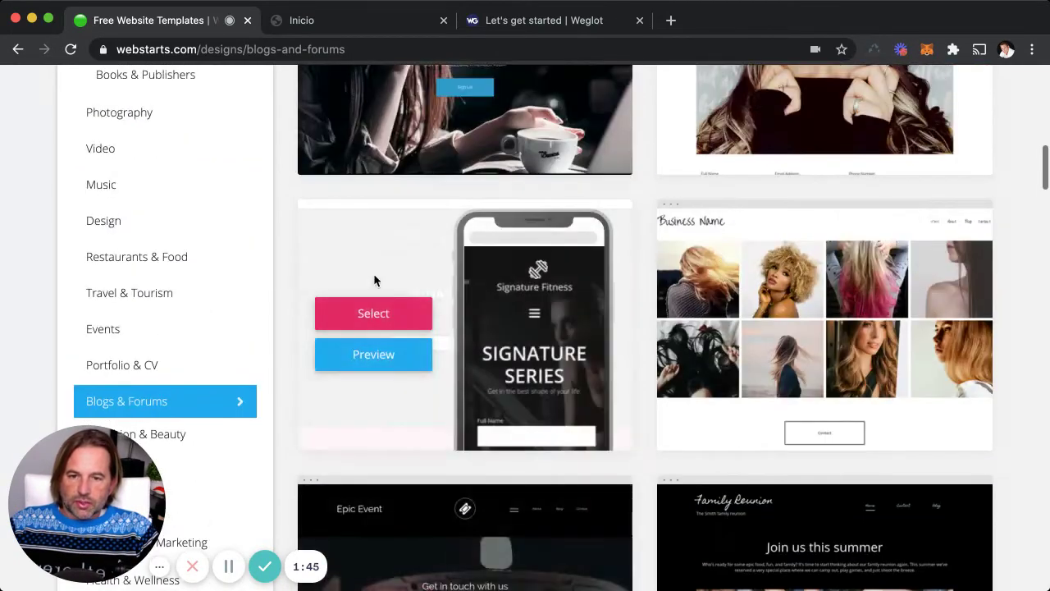
- Select the Signature Fitness template and autofill the saved credentials on the Sign Up page
click(375, 314)
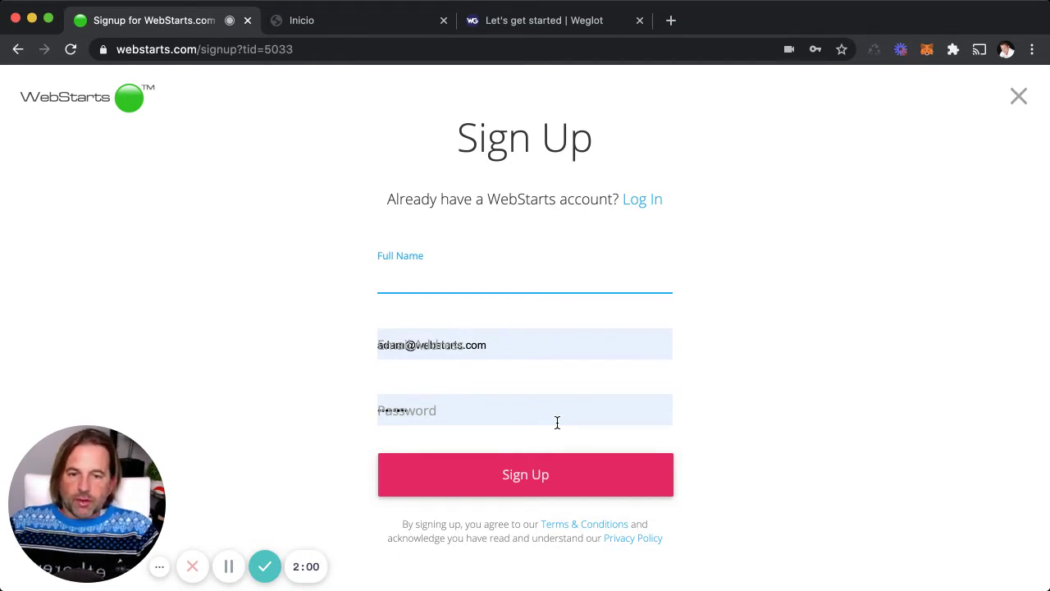
click(641, 207)
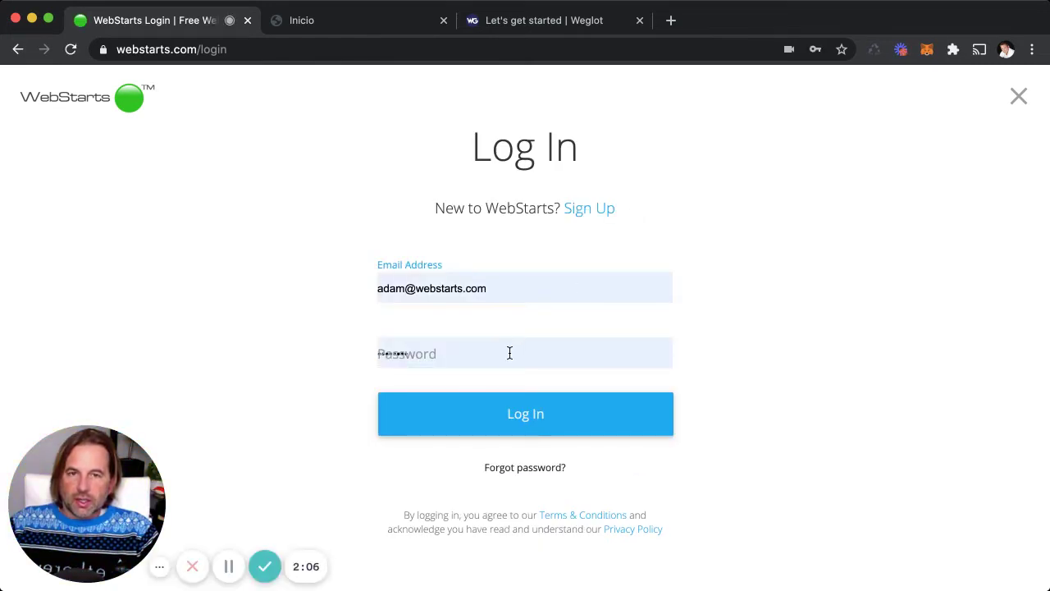
- Open weglot.webstarts.com in the page editor, then bring up Weglot's Create a project page
click(231, 566)
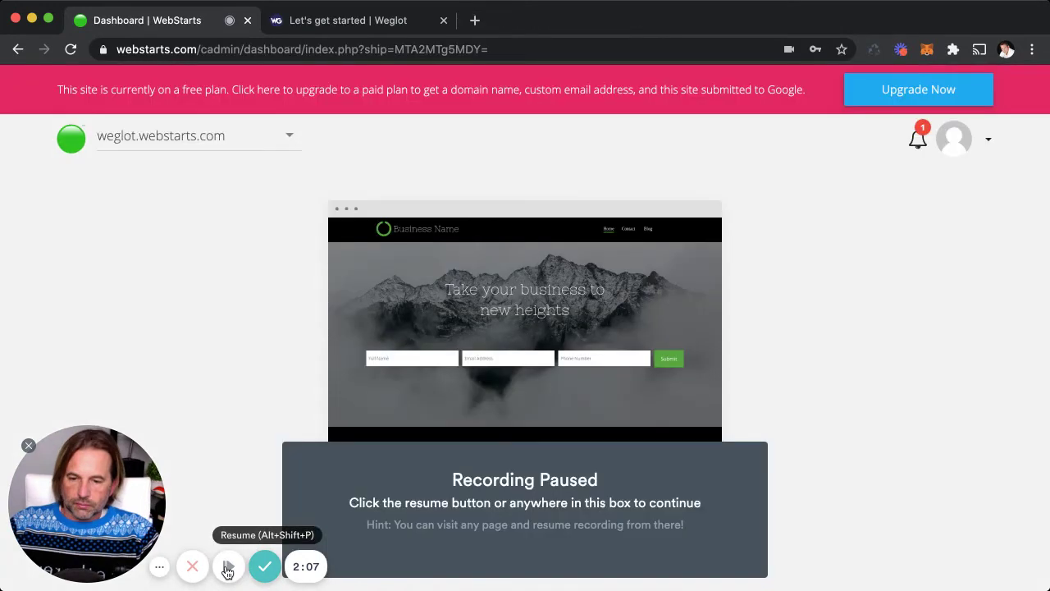
click(227, 566)
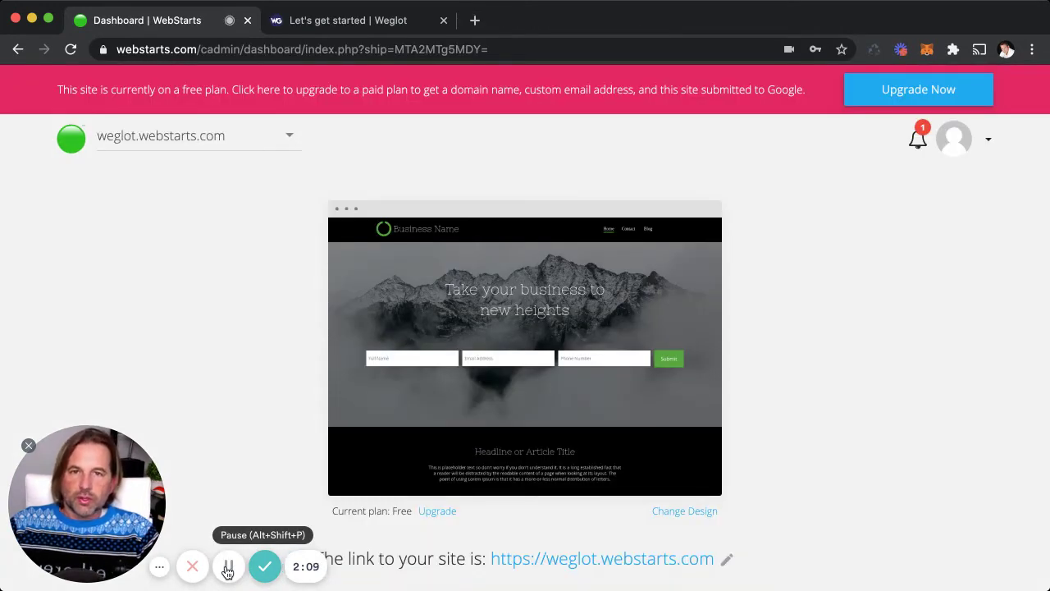
mouse_move(464, 364)
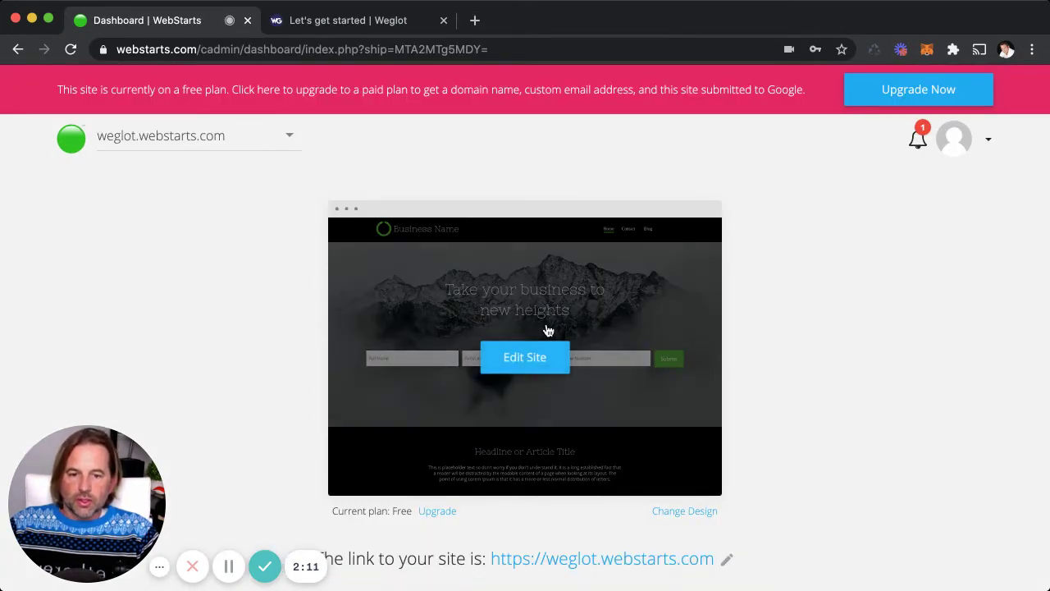
click(555, 366)
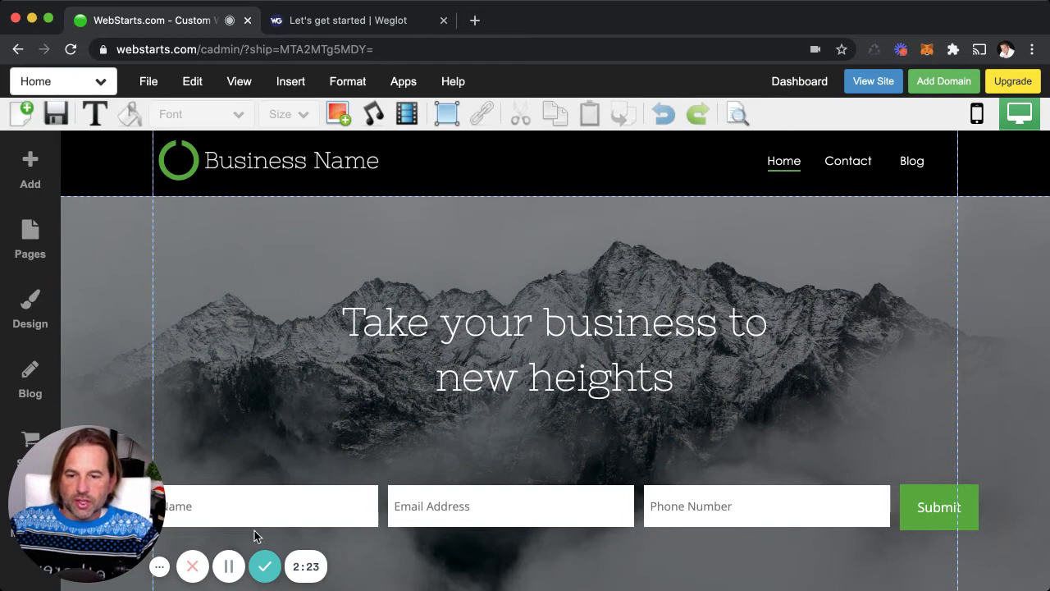
click(229, 567)
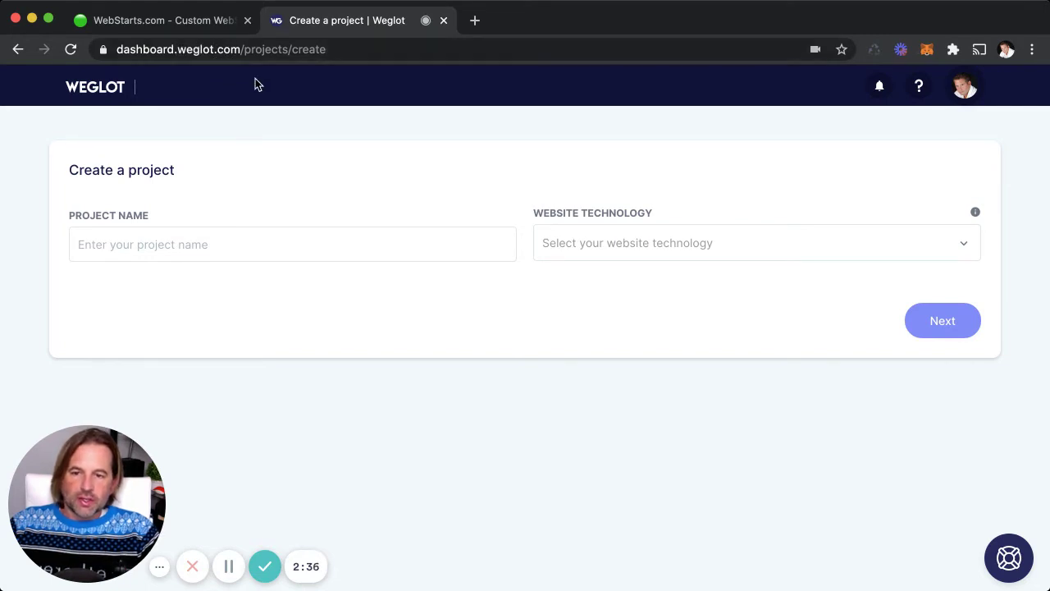
- Name the Weglot project 'Test', set website technology to Other, and submit it
click(253, 239)
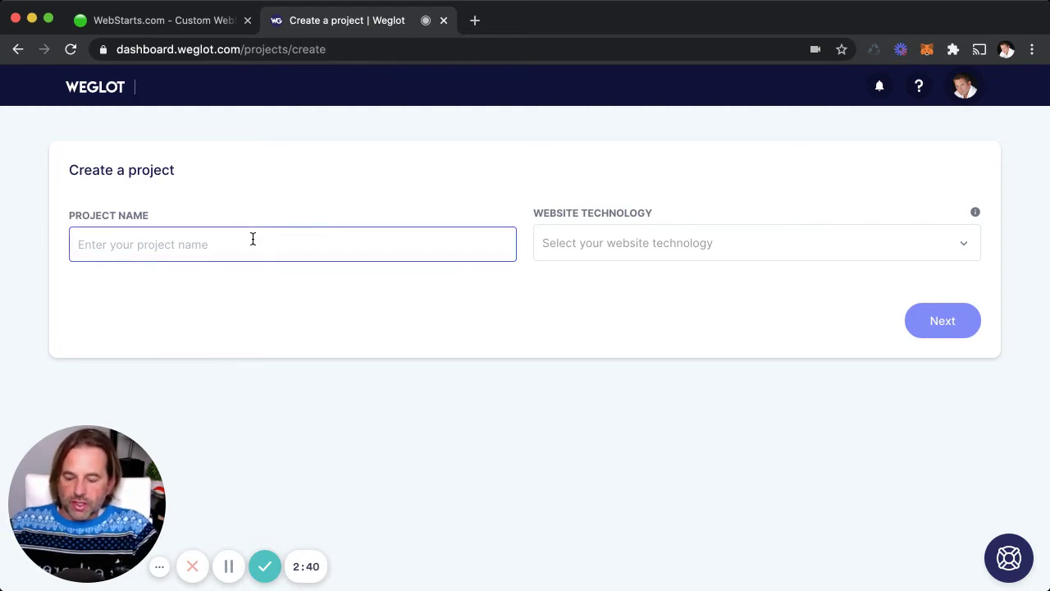
text(Test)
click(608, 255)
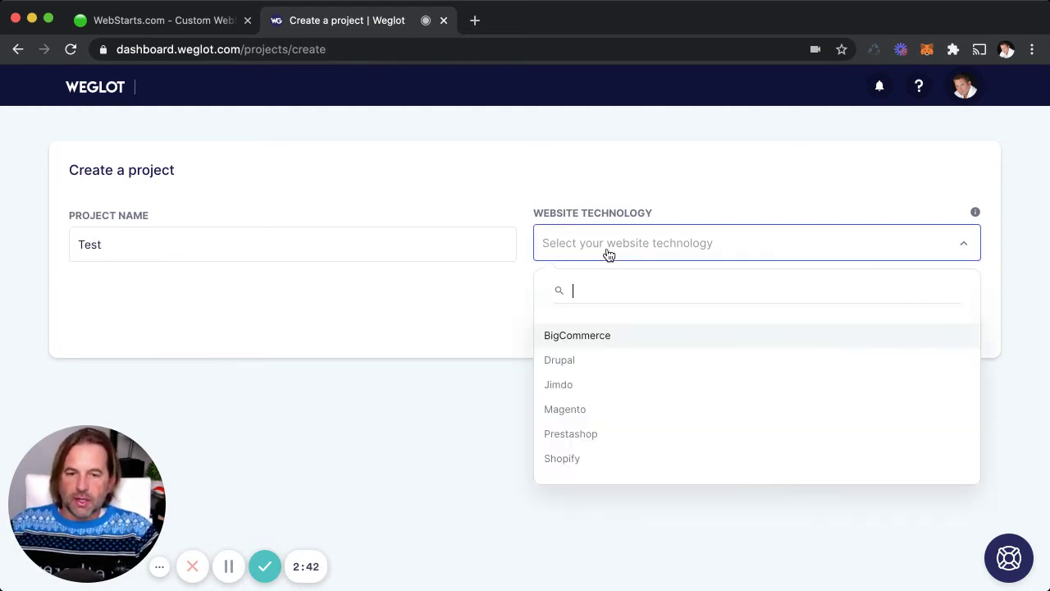
scroll(614, 394, down, 3)
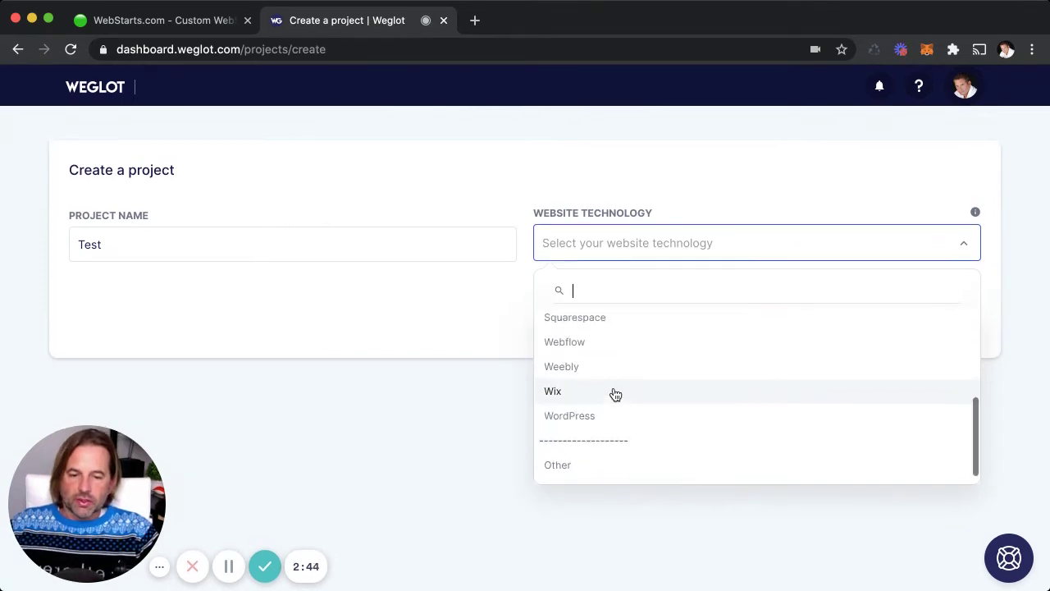
click(595, 464)
click(960, 321)
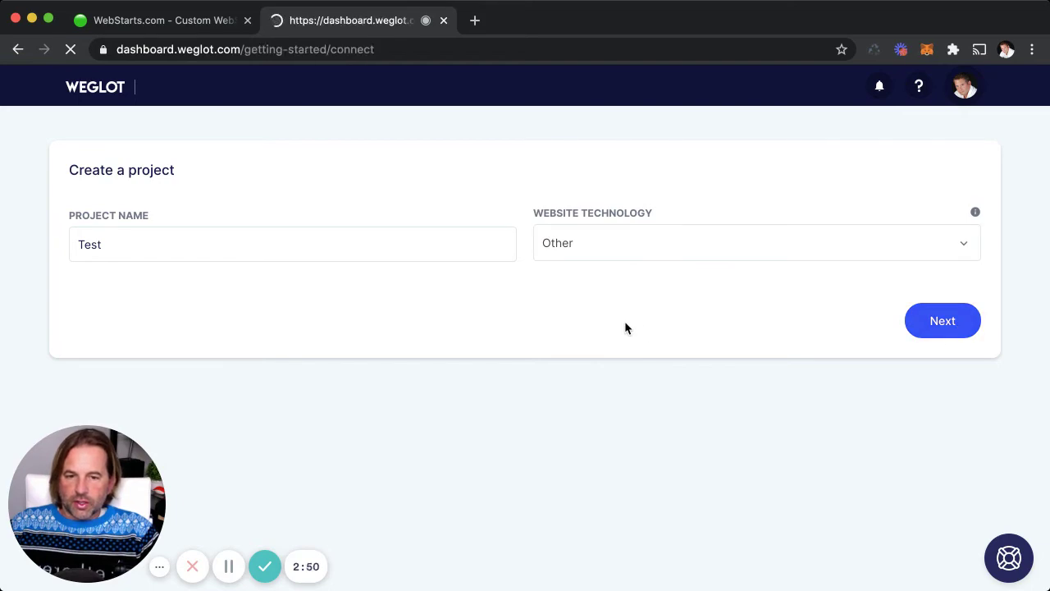
- Switch the Weglot setup to JavaScript integration
scroll(625, 327, down, 4)
scroll(626, 328, down, 5)
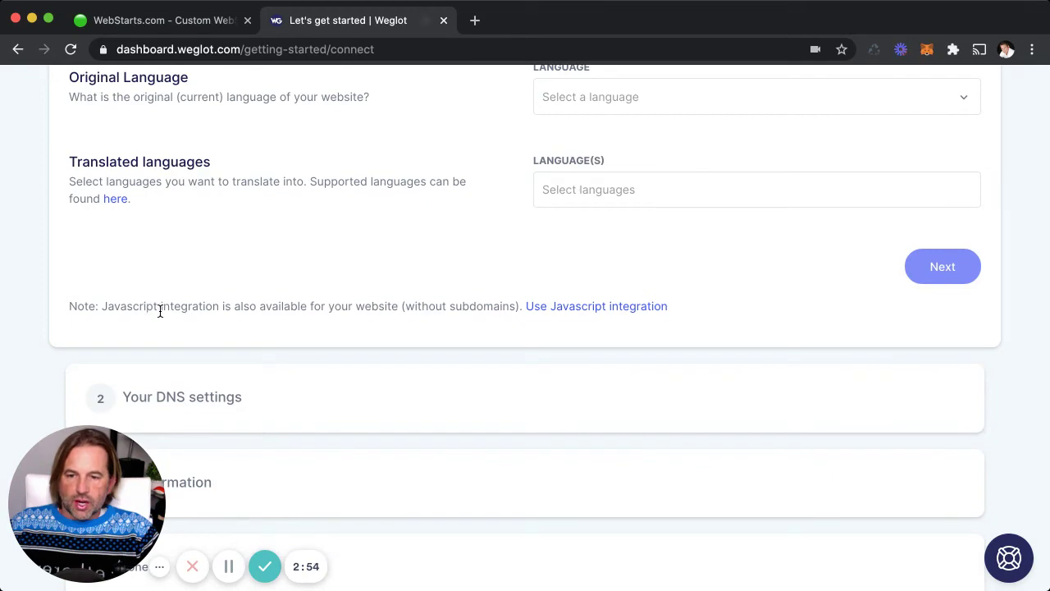
click(580, 306)
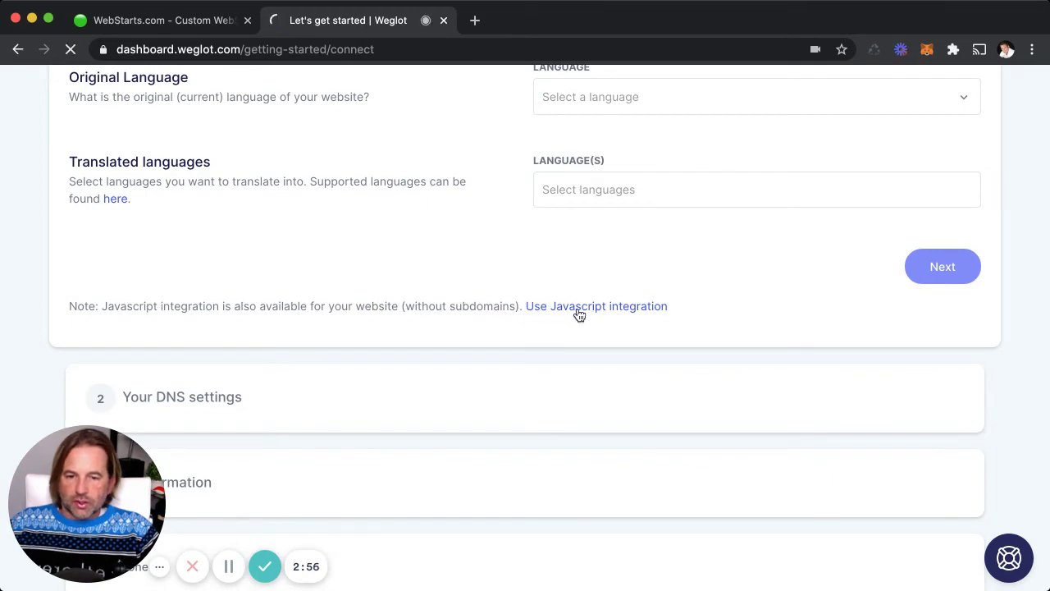
scroll(578, 316, down, 10)
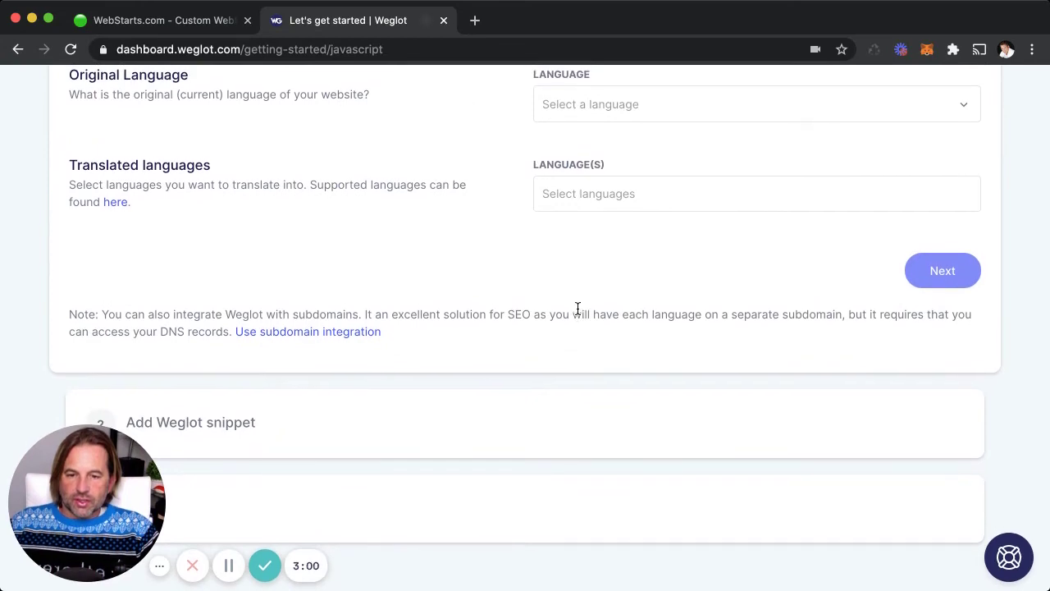
scroll(578, 310, up, 10)
scroll(578, 312, down, 5)
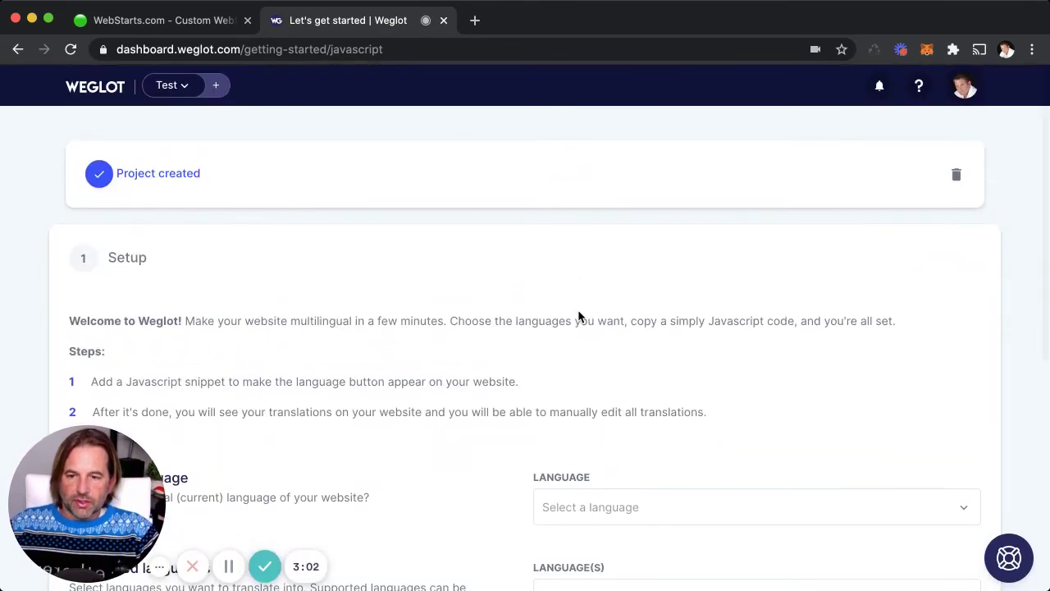
- Set English as the original language and add Spanish as a translated language
click(612, 331)
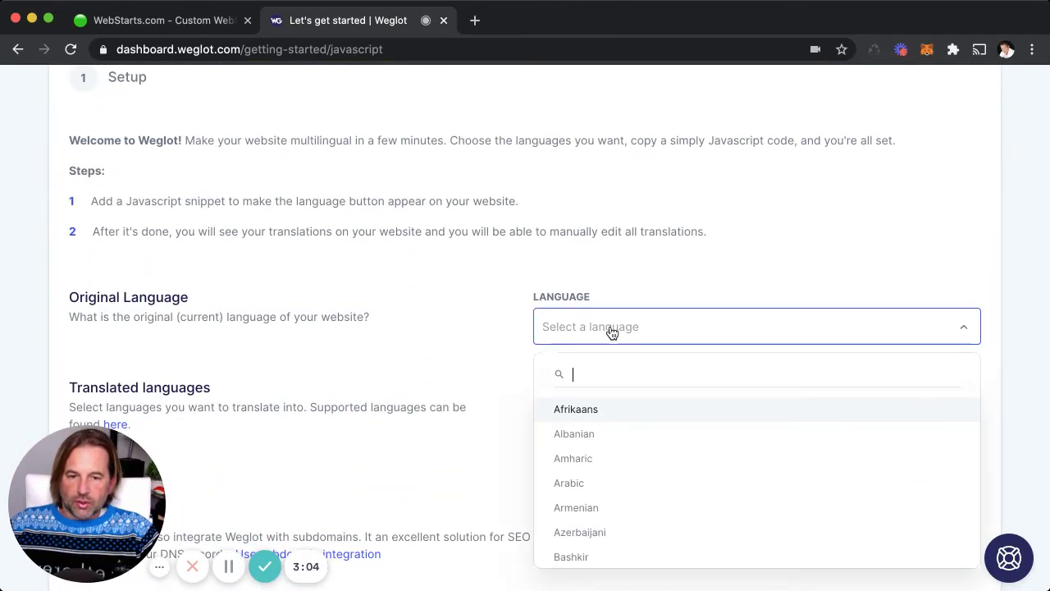
text(english)
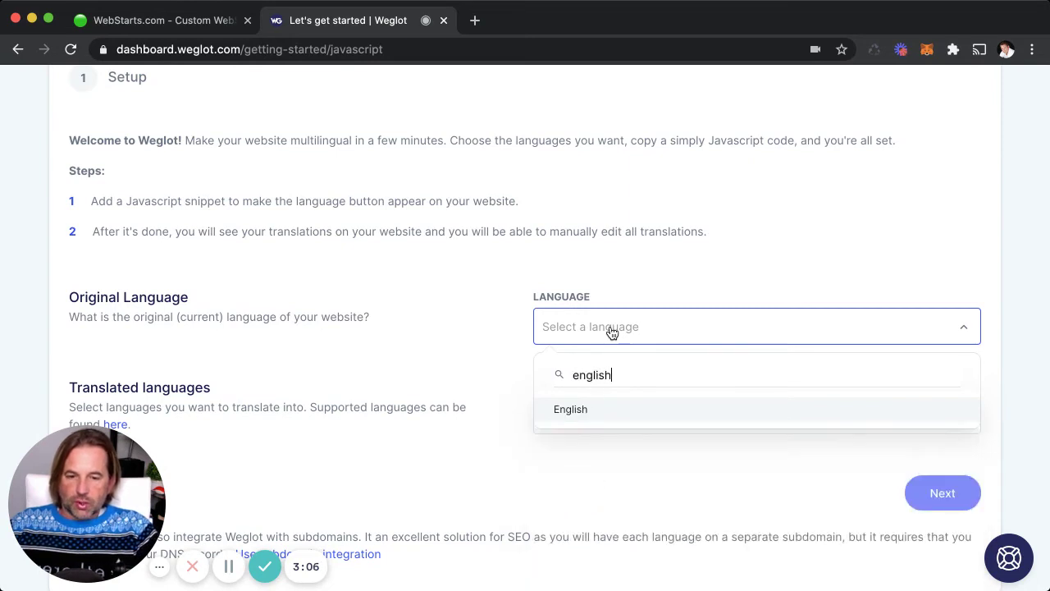
click(626, 410)
click(629, 415)
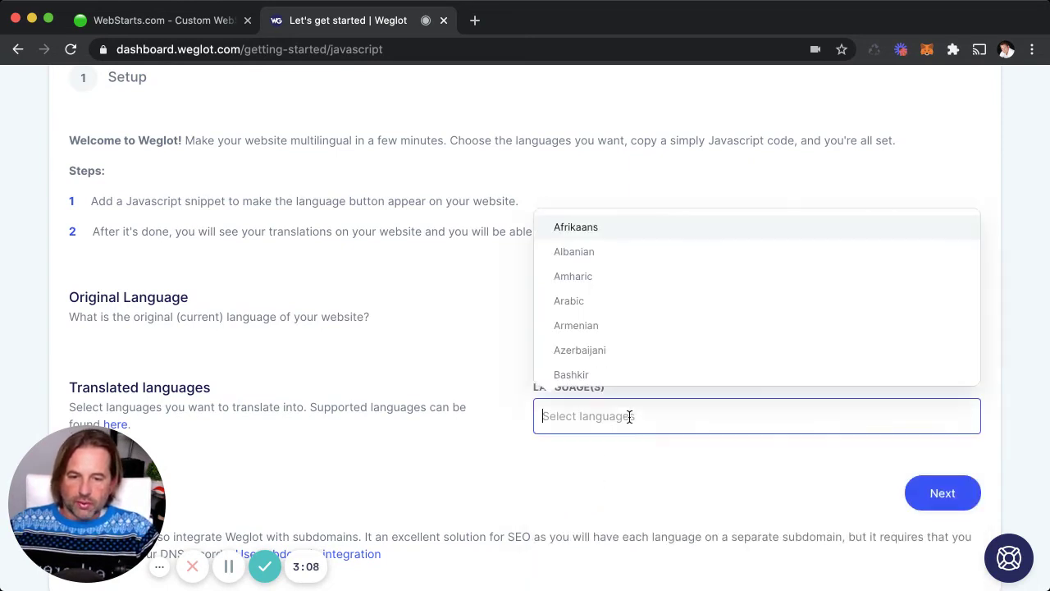
text(spa)
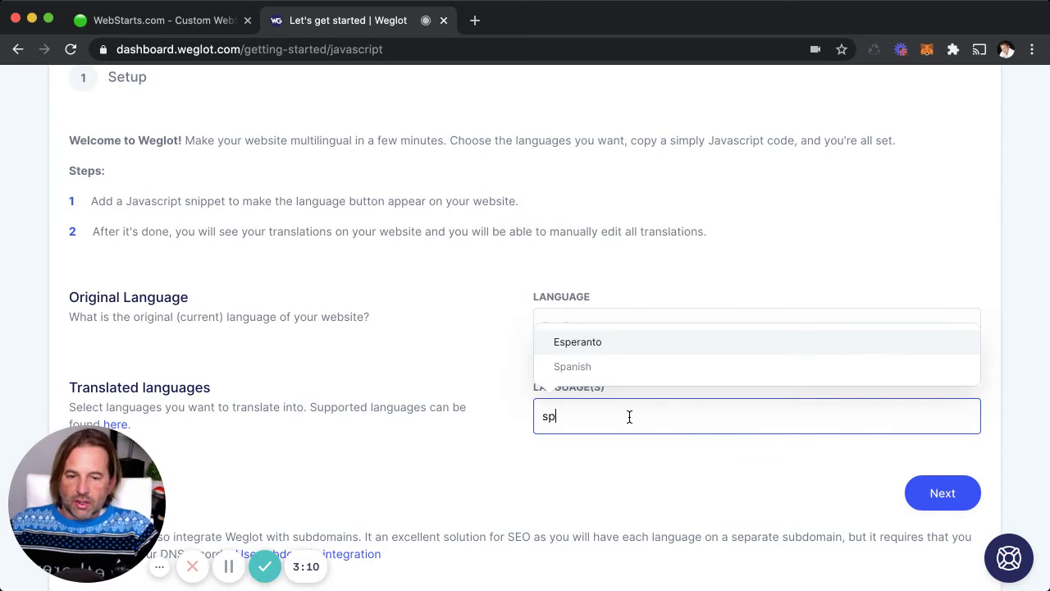
click(712, 367)
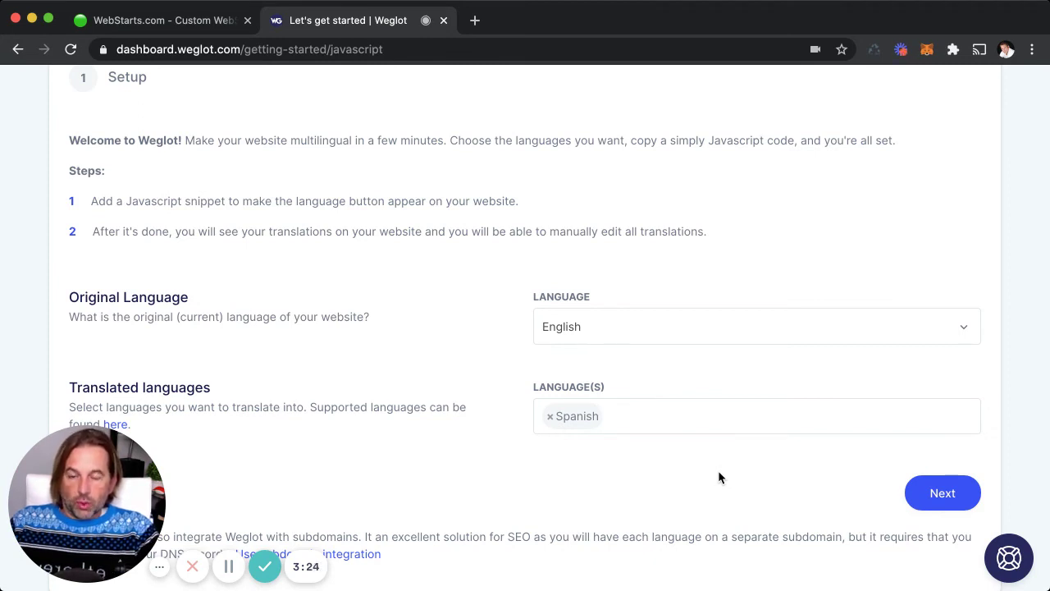
- Confirm the language setup, copy the Weglot JavaScript snippet, and return to the WebStarts editor
click(943, 493)
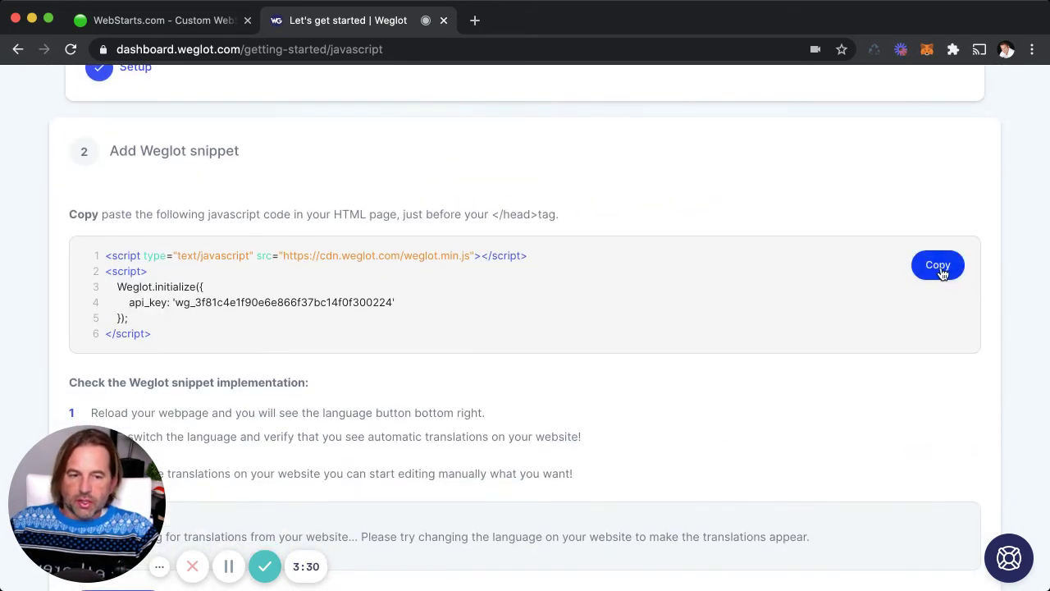
click(941, 271)
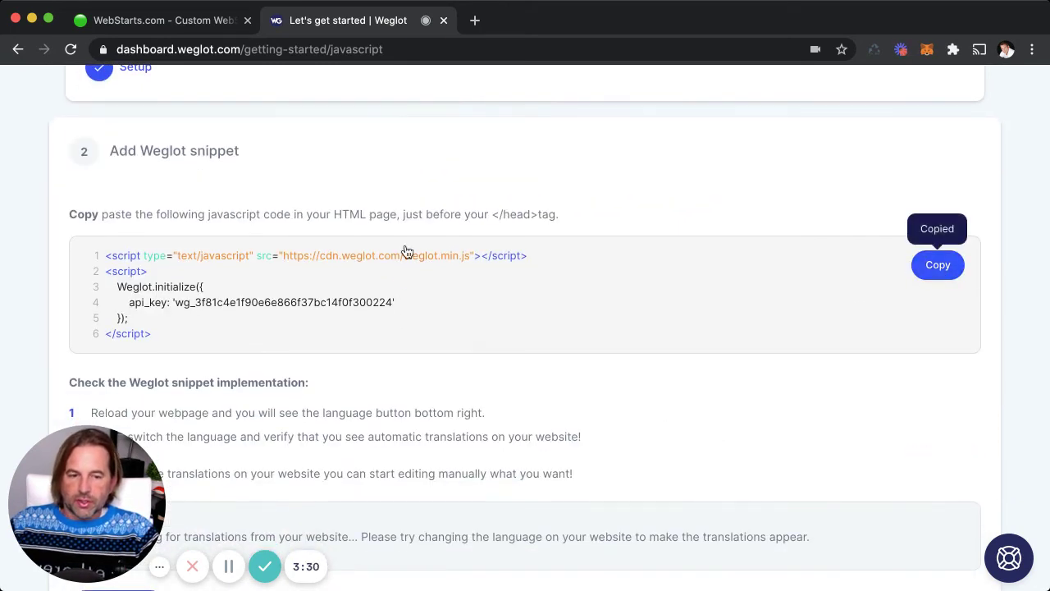
click(164, 20)
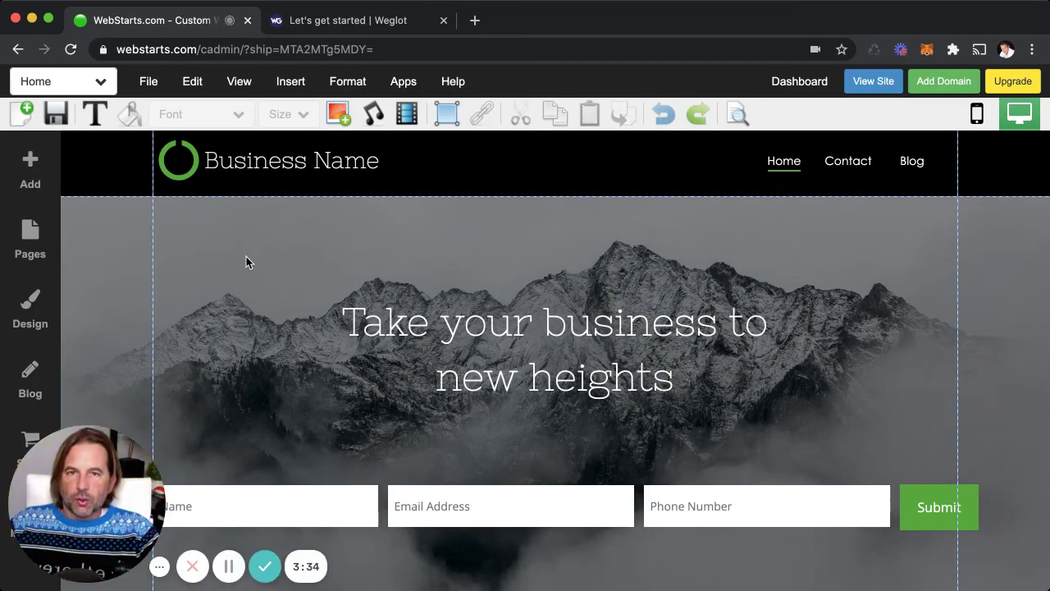
- Replace the site head code with the pasted Weglot snippet via Insert > HTML Code
click(290, 81)
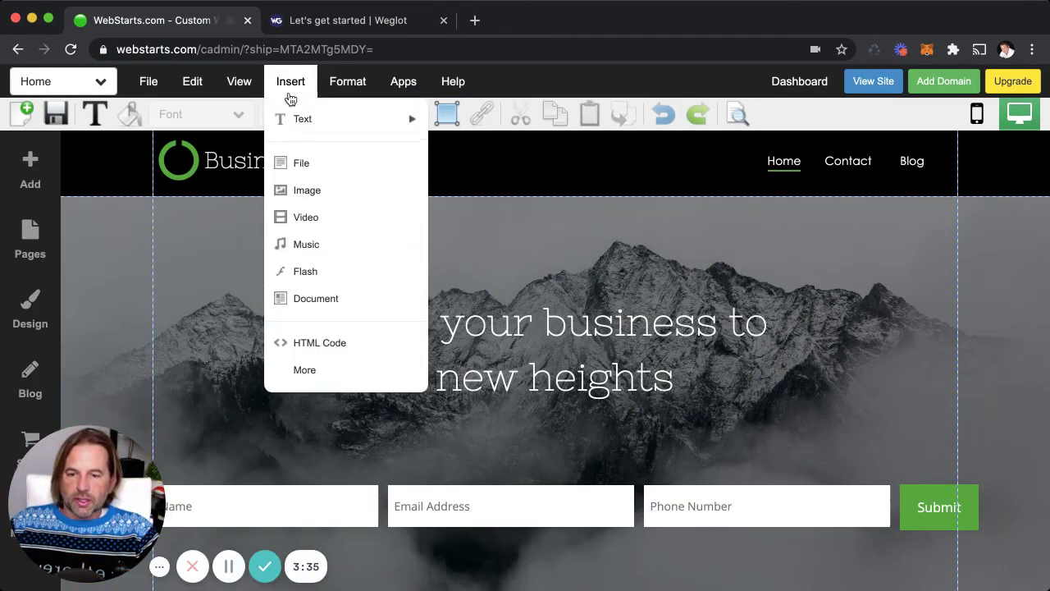
click(366, 345)
click(481, 358)
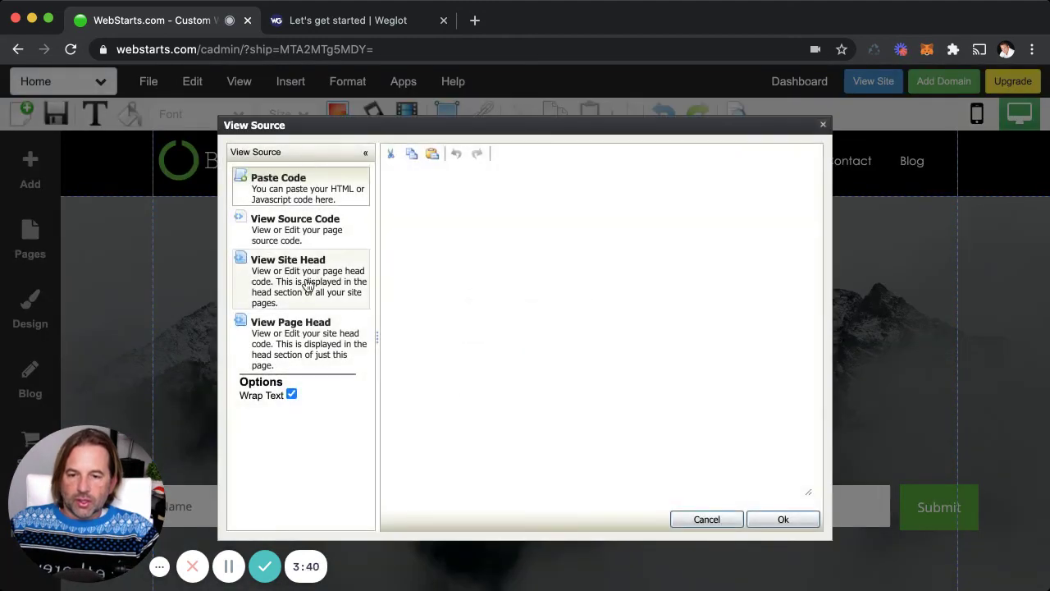
click(307, 283)
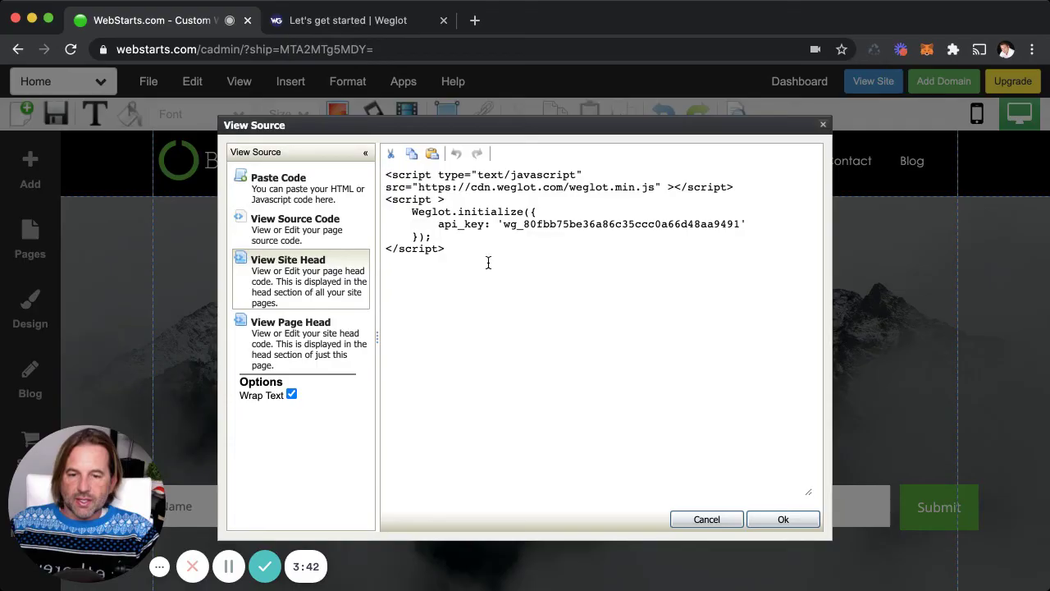
drag(487, 260, 383, 174)
key(super+v)
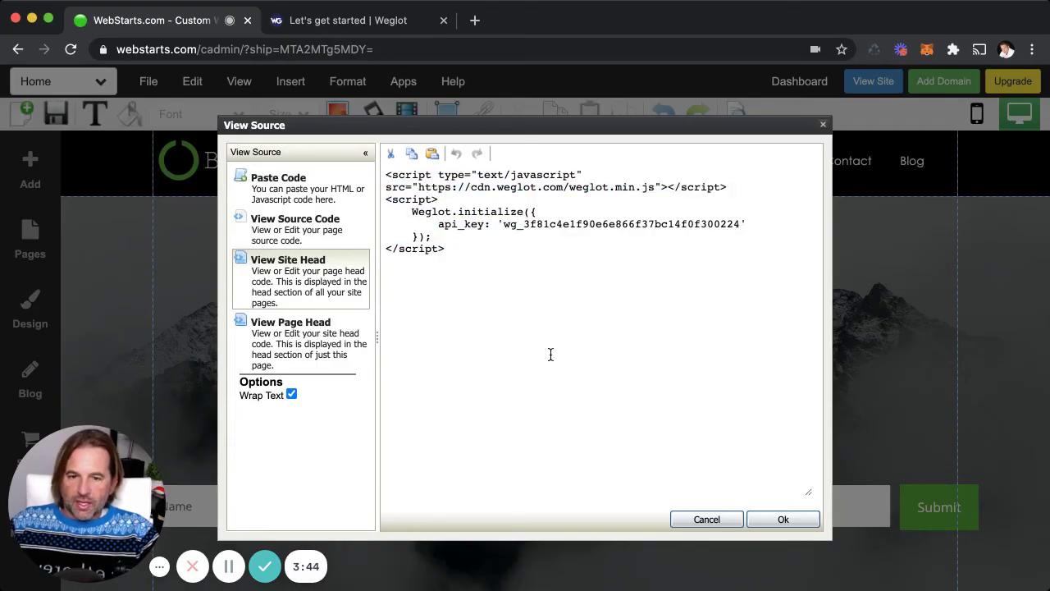
click(780, 520)
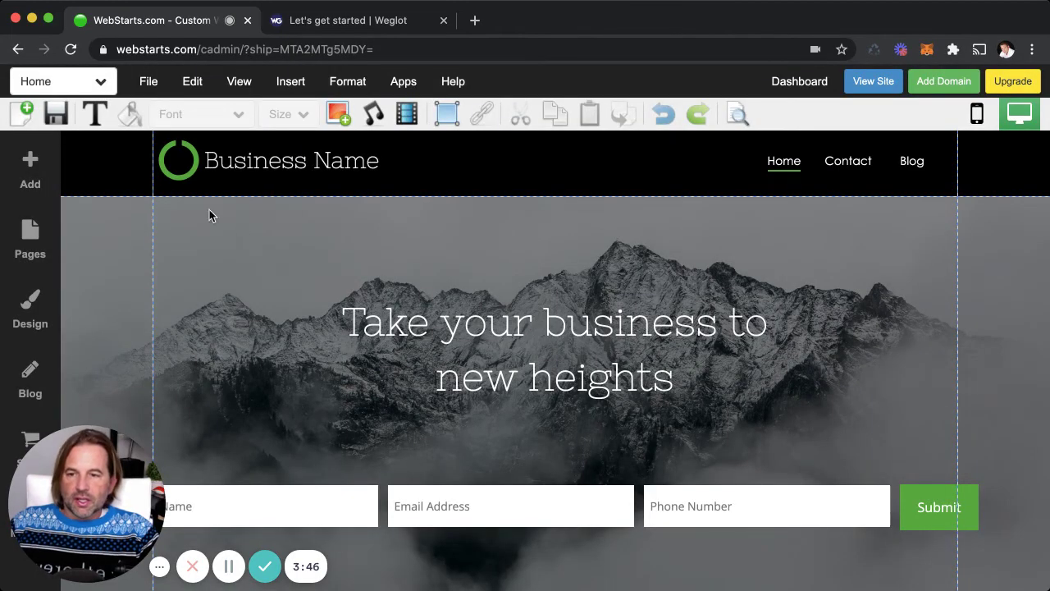
- Save the page, dismiss the share prompt, and open the live site
click(61, 117)
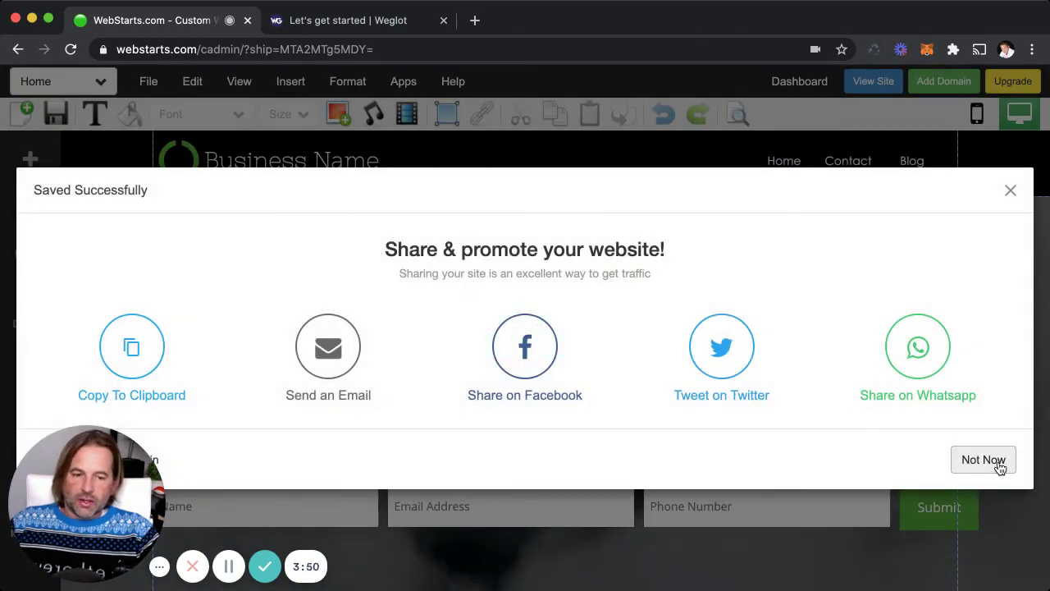
click(996, 462)
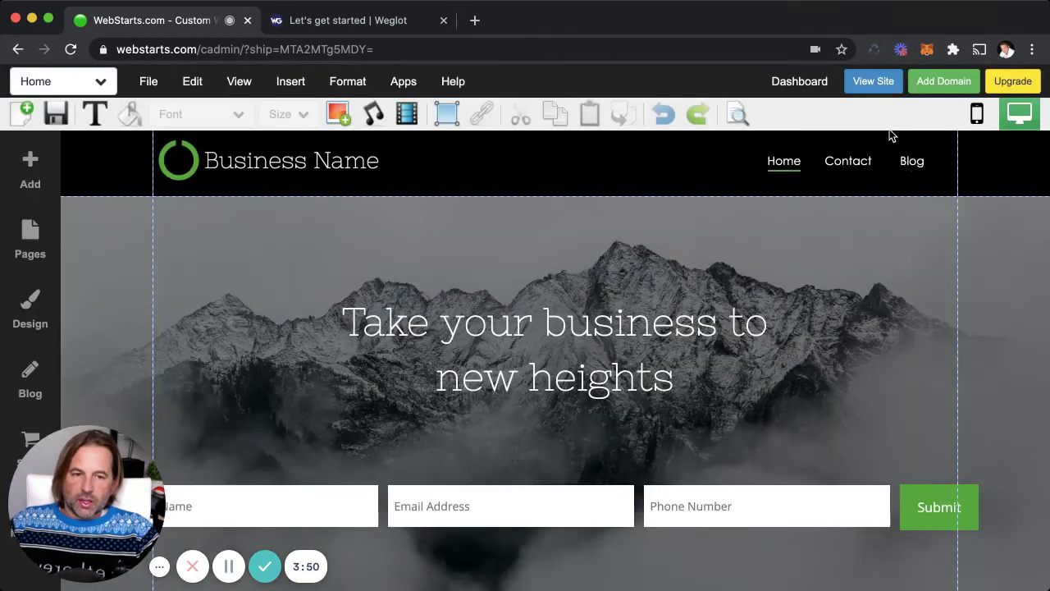
click(879, 87)
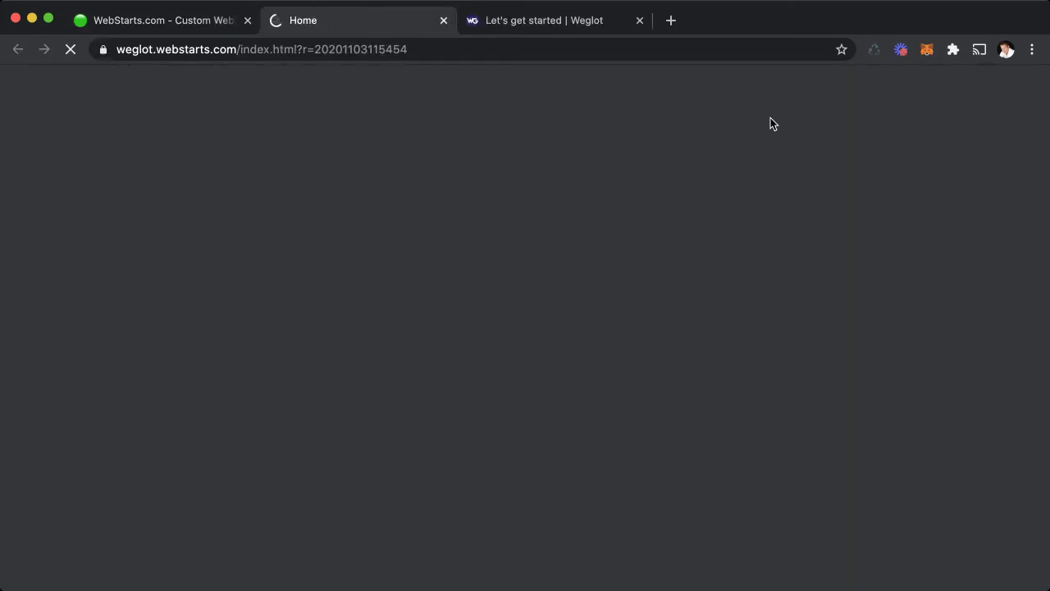
- Reload the live site and toggle the Weglot switcher between English and Español
click(550, 55)
key(Return)
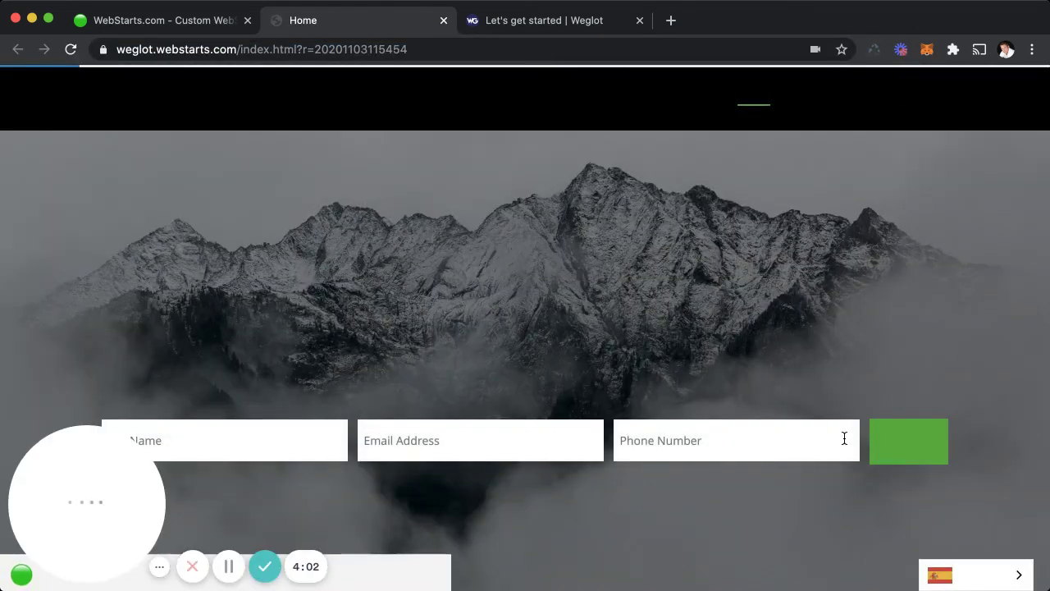
mouse_move(981, 575)
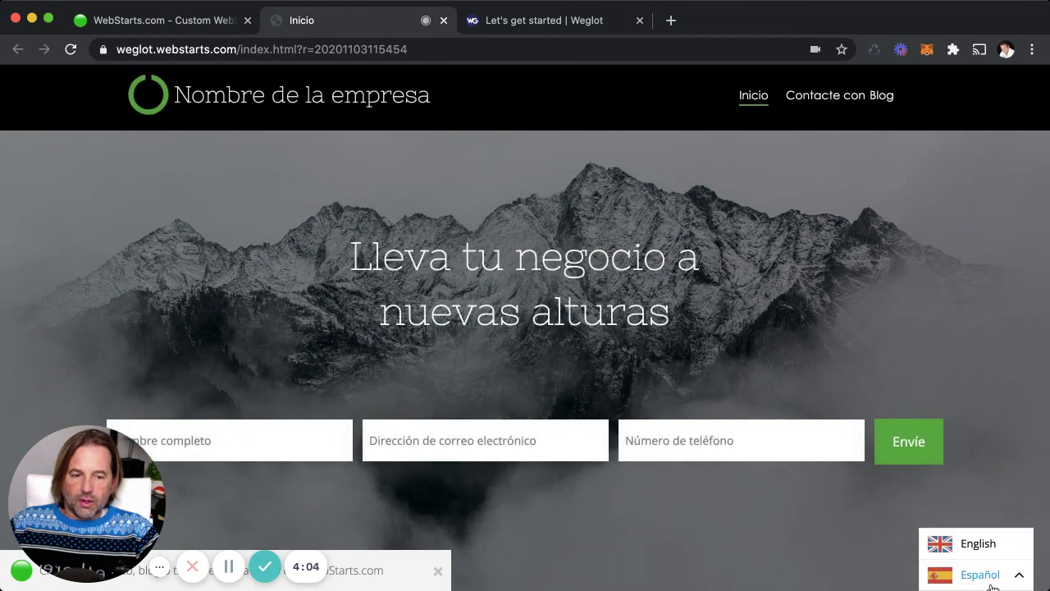
click(982, 545)
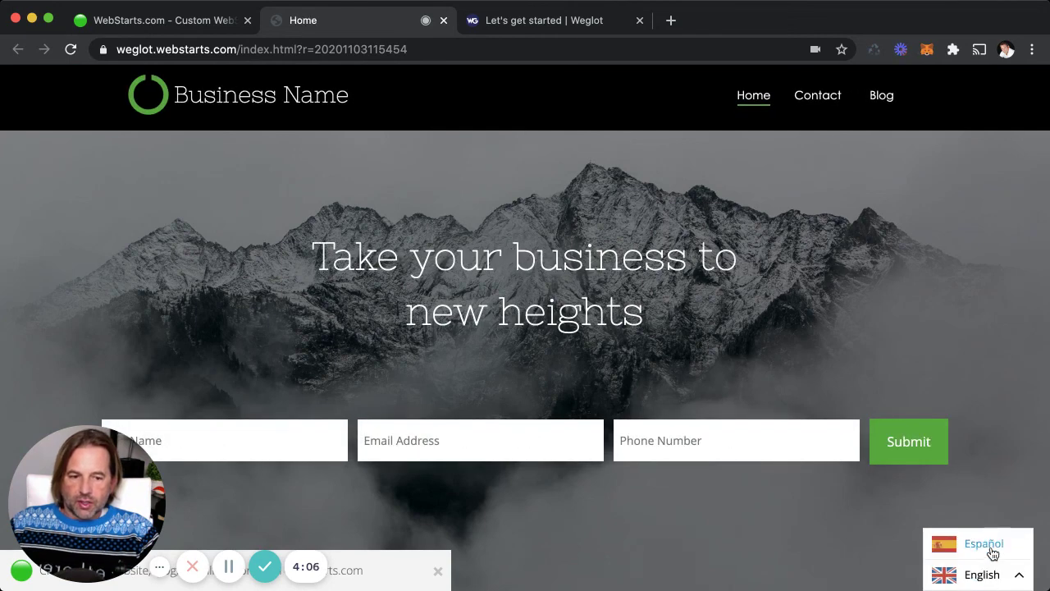
click(985, 545)
click(985, 546)
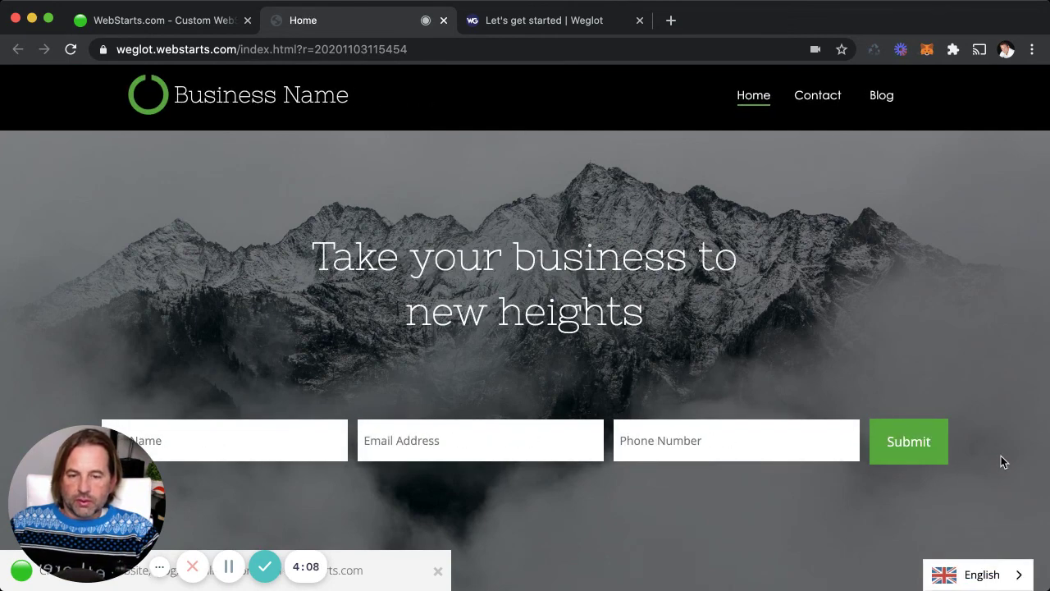